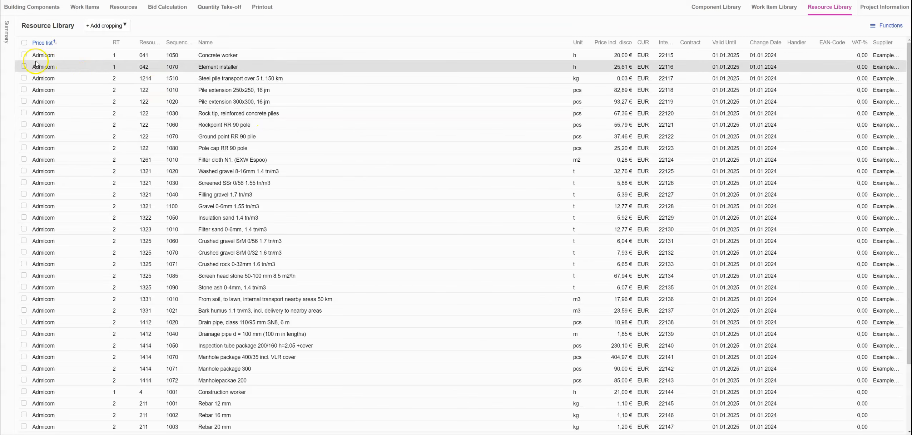
# Open the Resource Price Lists panel, collapse the expanded list, and scroll through the Admicom resources.
pyautogui.click(9, 48)
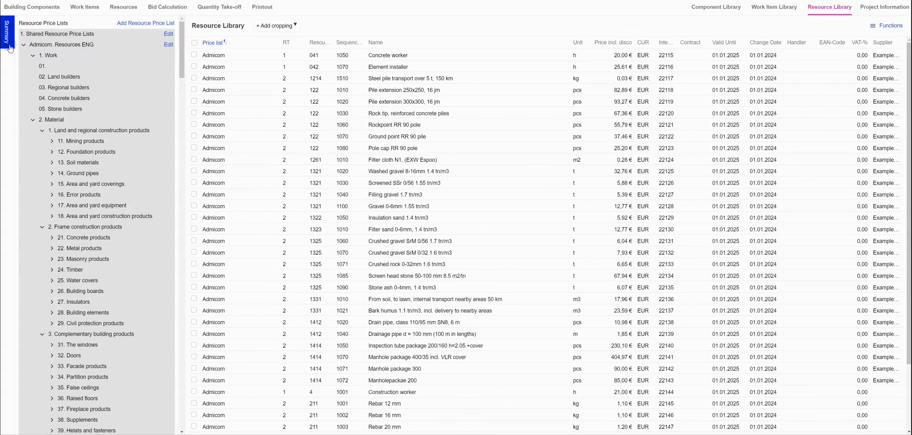
pyautogui.click(24, 55)
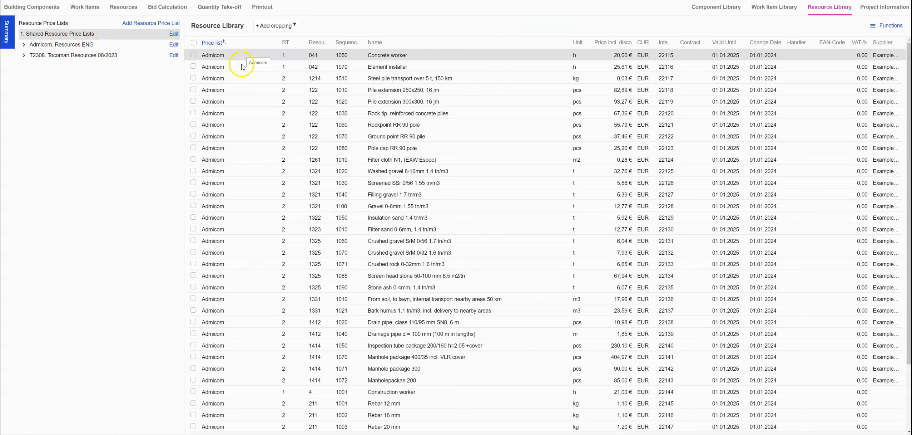
pyautogui.scroll(-1, 236, 409)
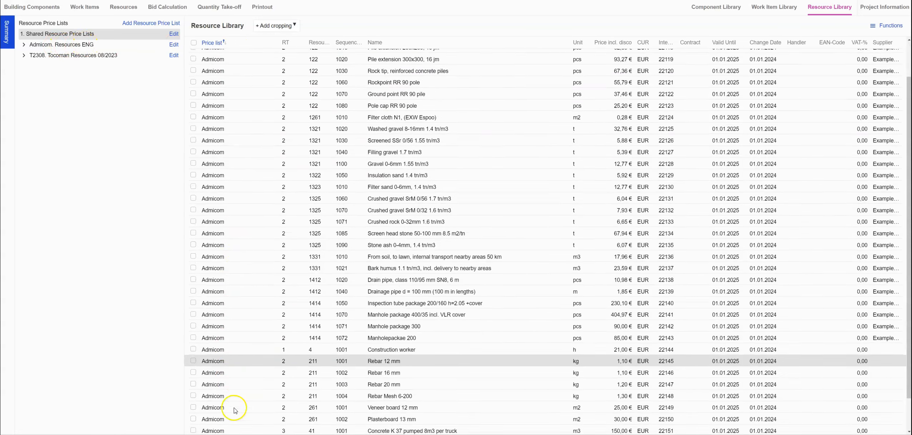
pyautogui.scroll(1, 245, 193)
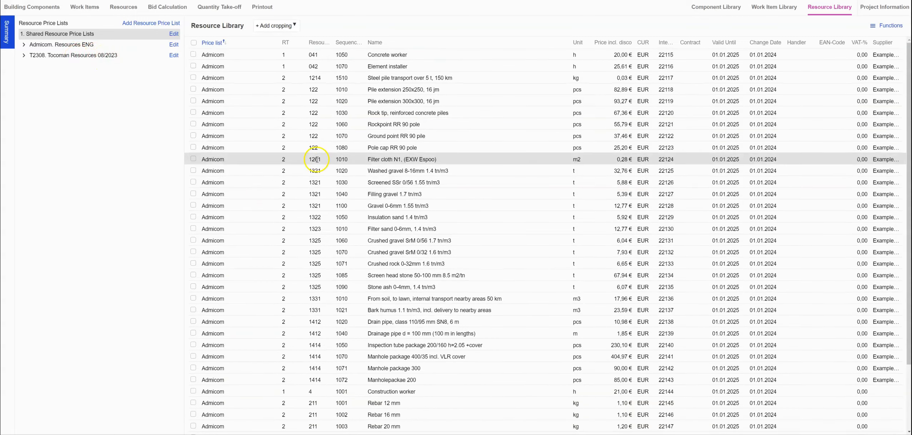
pyautogui.scroll(-2, 316, 159)
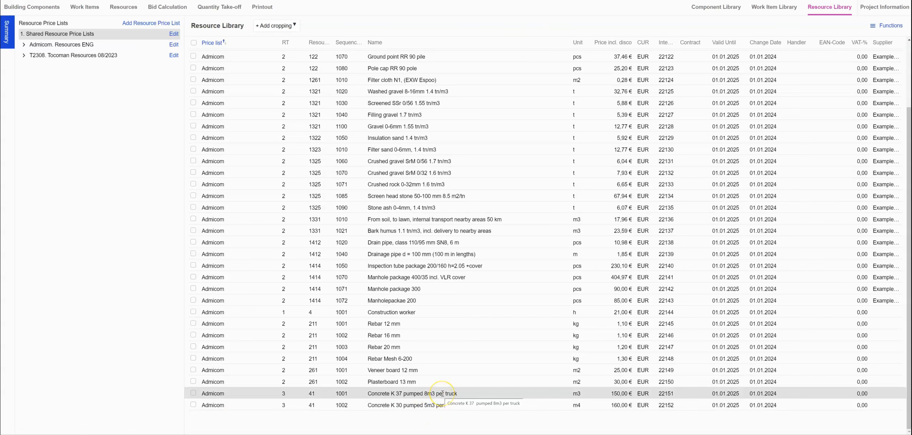
pyautogui.scroll(3, 455, 380)
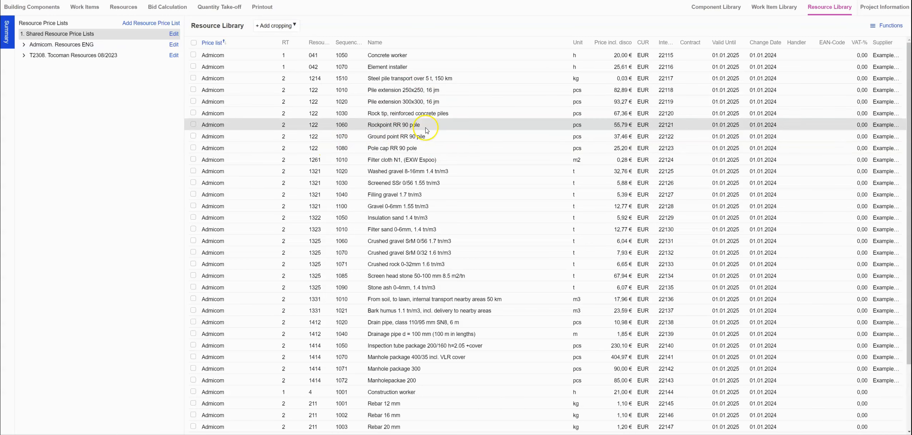
# Expand Admicom. Resources ENG, browse Work groups like 05. Stone builders, then fold Work away.
pyautogui.click(23, 45)
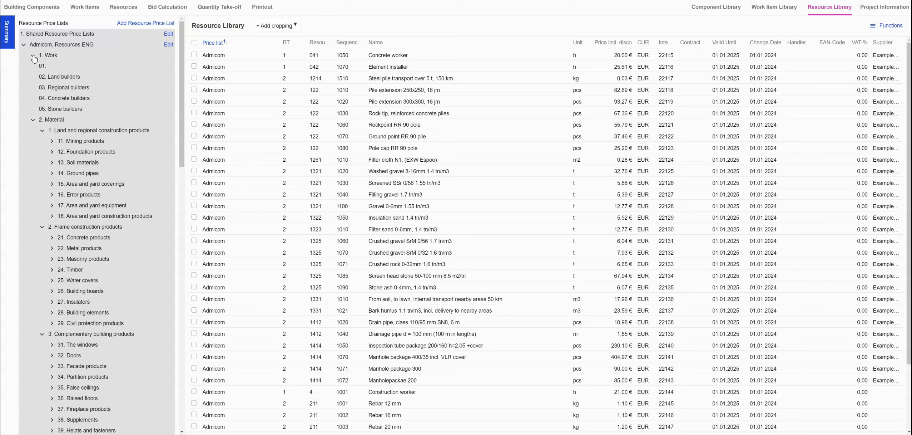
pyautogui.click(57, 68)
pyautogui.click(78, 110)
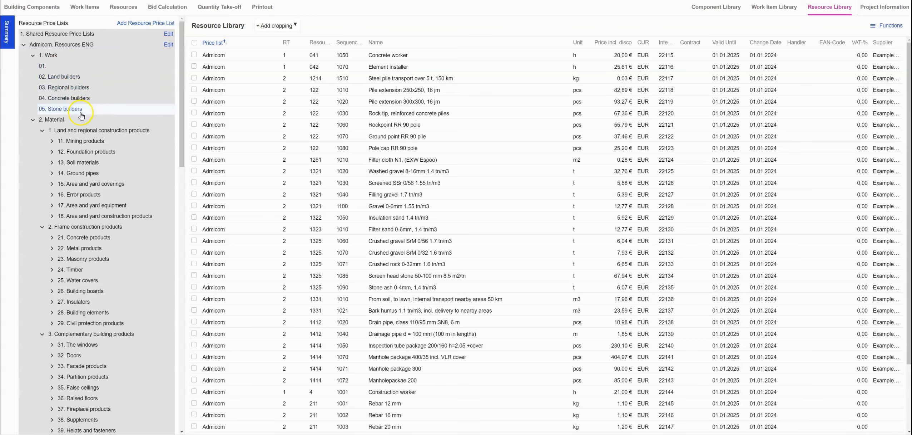
pyautogui.click(84, 65)
pyautogui.click(91, 112)
pyautogui.click(42, 66)
pyautogui.click(33, 55)
pyautogui.click(121, 79)
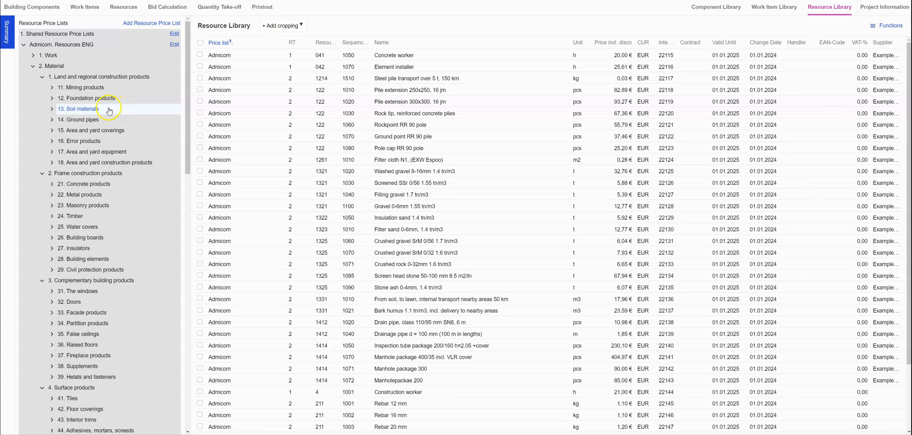
# Browse 12. Foundation products and its pile extensions, caps and shoes group, then collapse both.
pyautogui.click(52, 101)
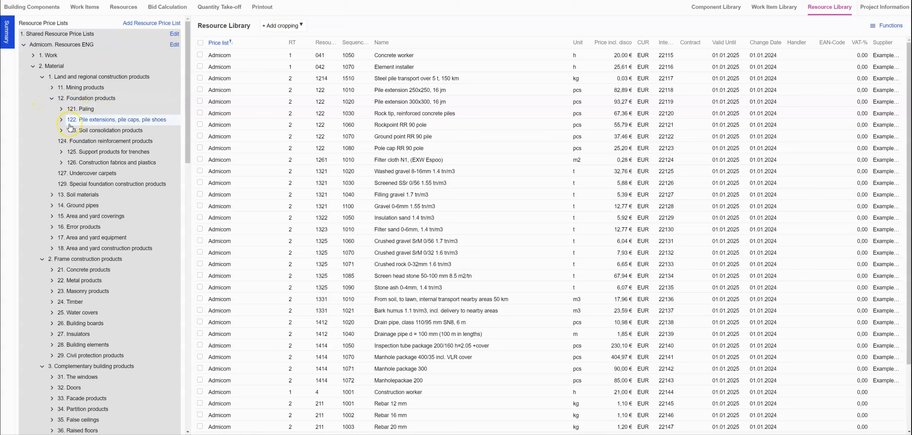
pyautogui.click(162, 123)
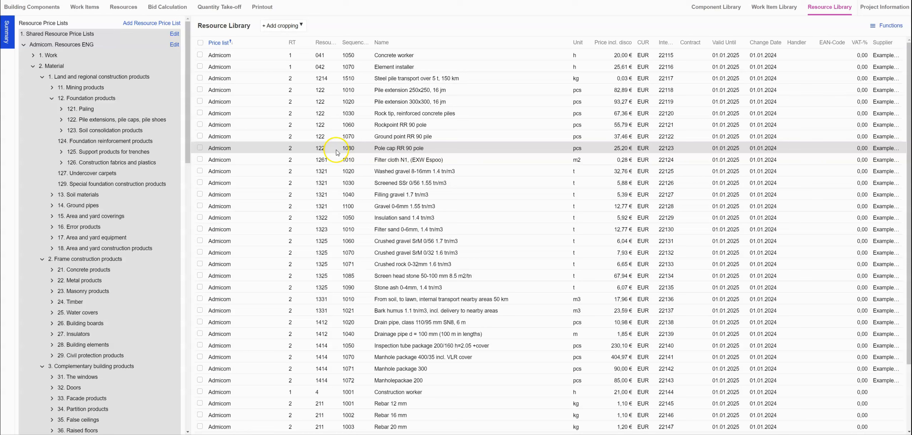
pyautogui.click(60, 120)
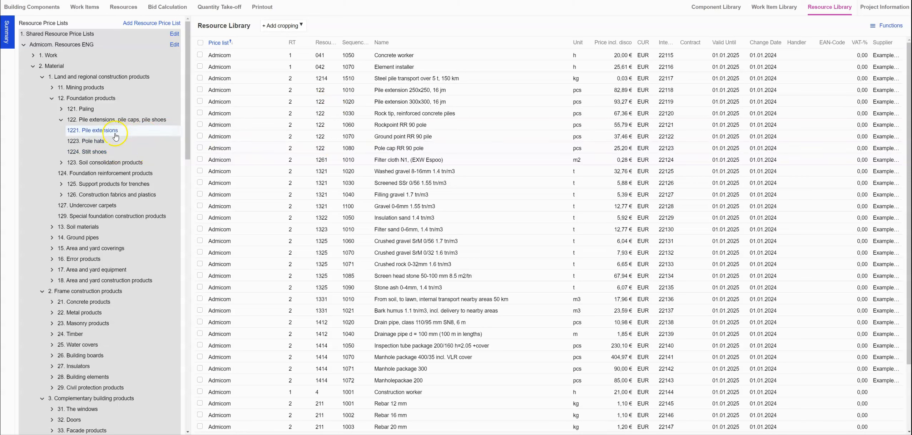
pyautogui.click(60, 121)
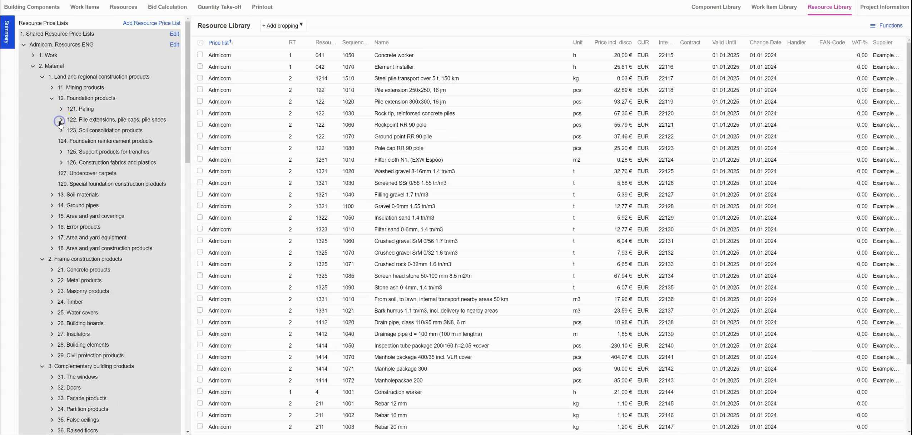
pyautogui.click(52, 99)
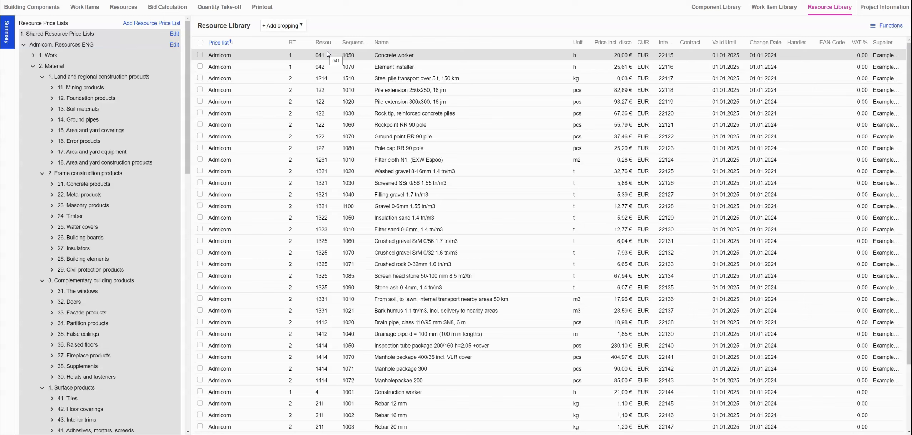
pyautogui.click(113, 77)
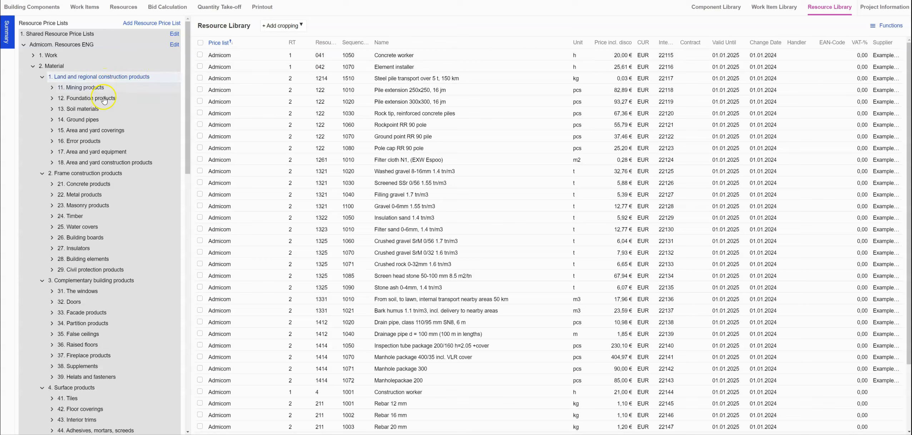
pyautogui.click(111, 185)
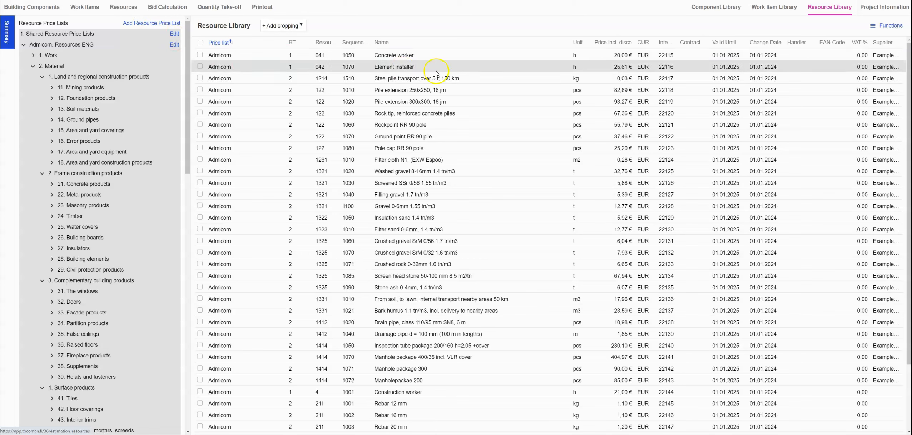
pyautogui.click(666, 55)
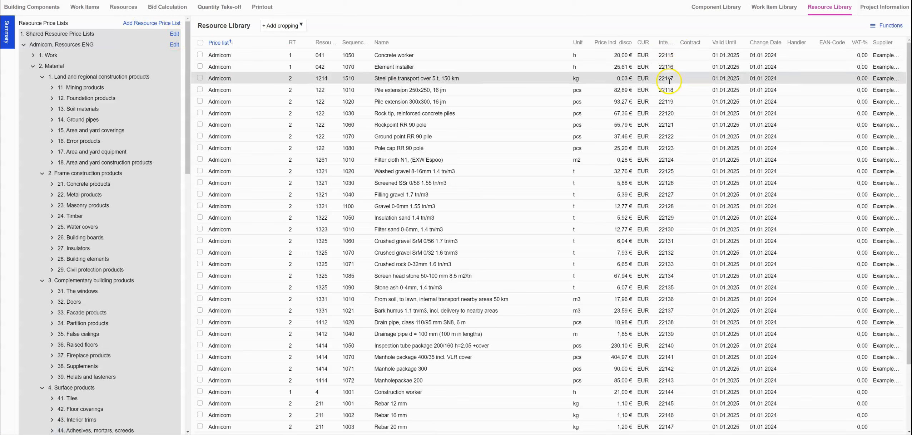
pyautogui.click(668, 55)
pyautogui.click(669, 134)
pyautogui.click(882, 27)
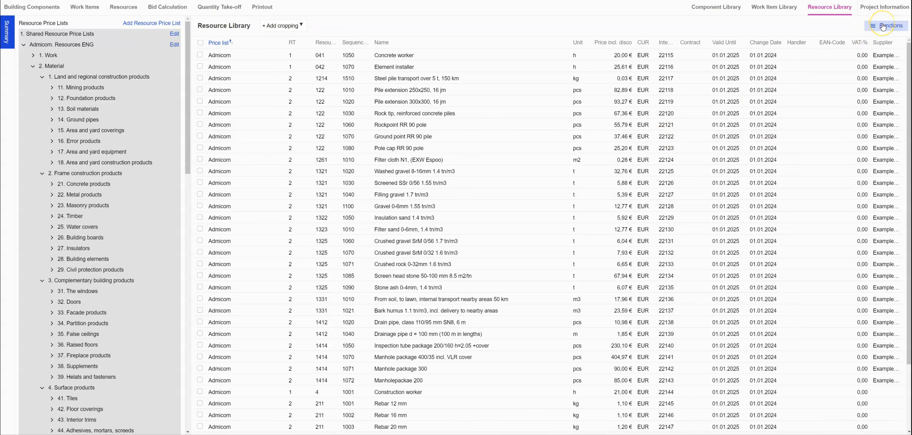
# Open and close the library's column options, then go to the estimate's Resources table.
pyautogui.click(883, 26)
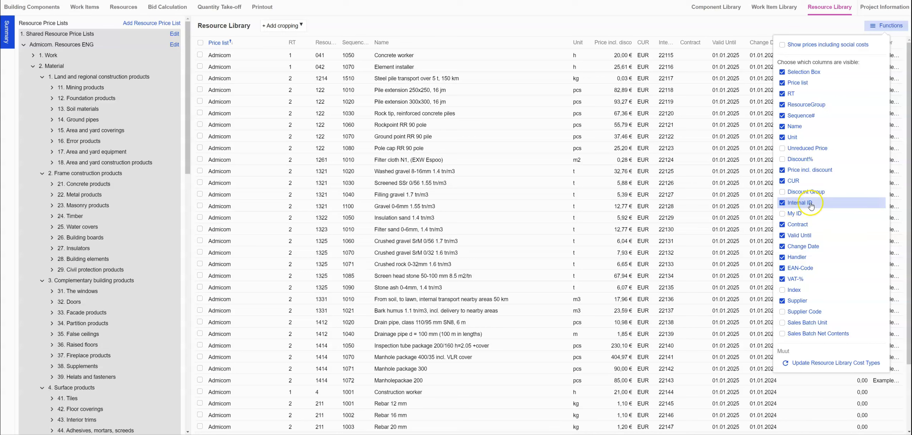
pyautogui.click(668, 35)
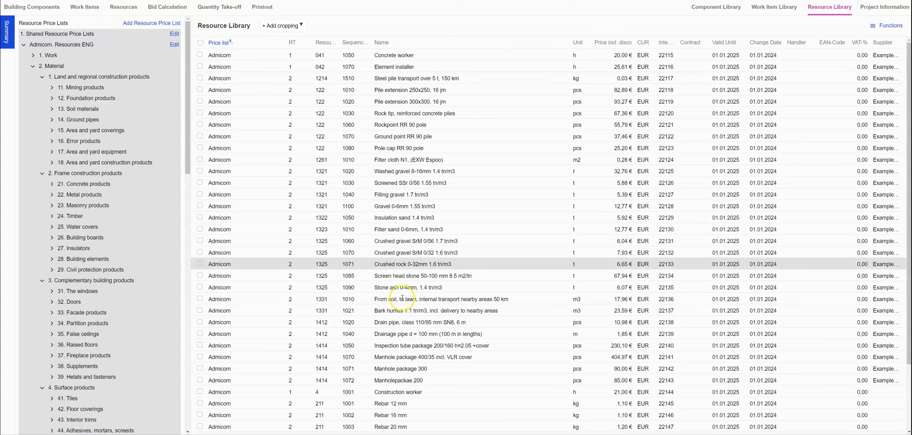
pyautogui.click(122, 11)
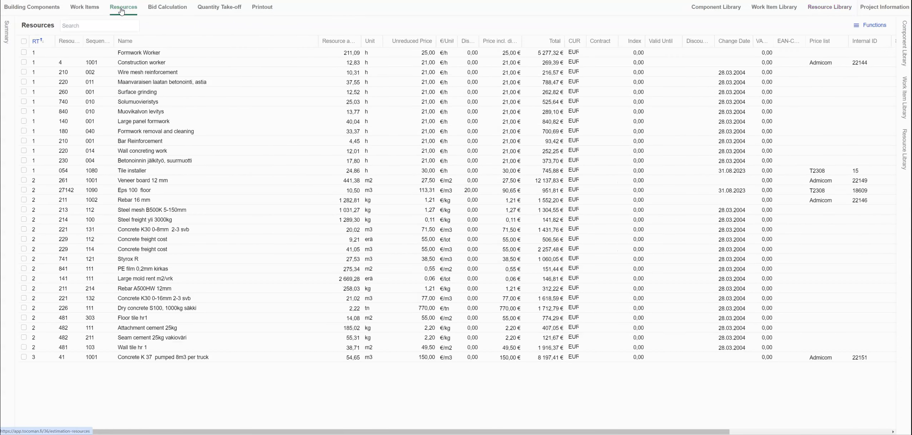
# Select every resource in the estimate and start Search for New Prices.
pyautogui.click(62, 51)
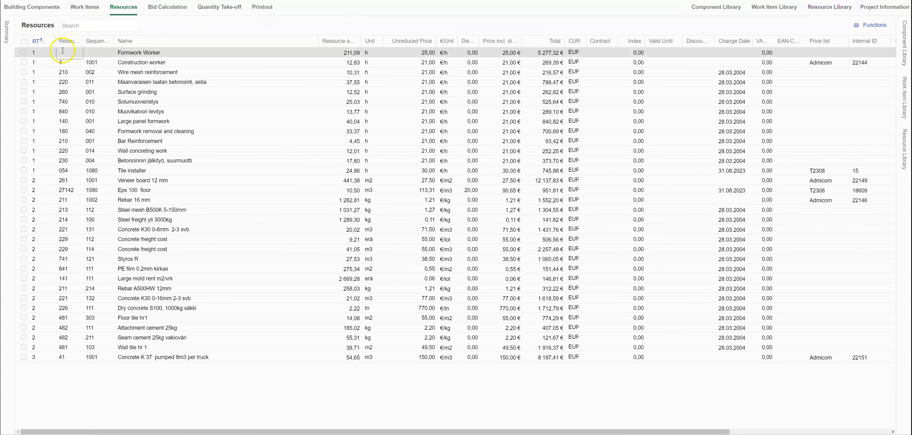
pyautogui.click(23, 42)
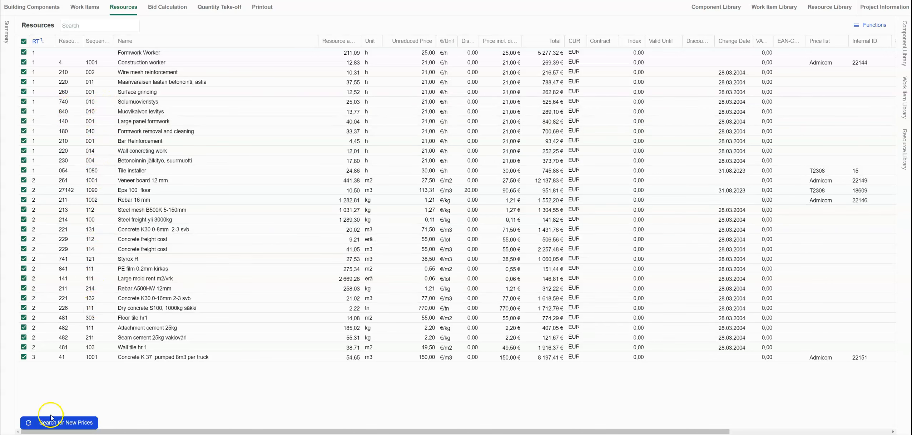
pyautogui.click(58, 426)
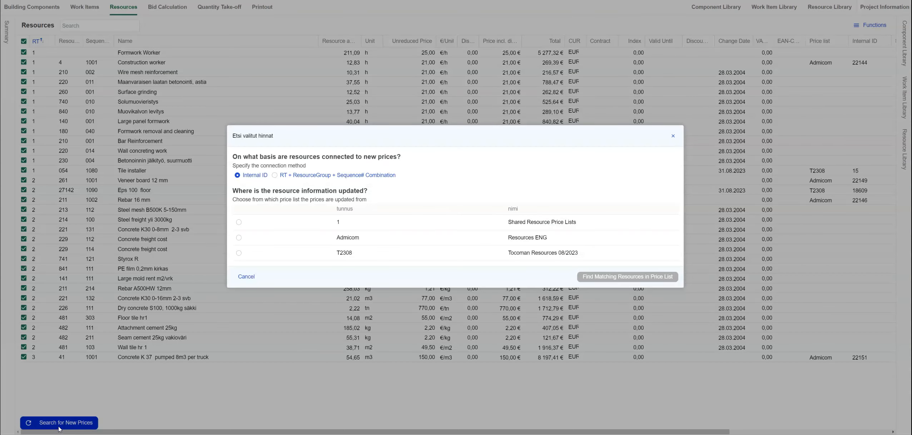
# Match by RT + ResourceGroup + Sequence# Combination against the Admicom Resources ENG price list.
pyautogui.click(247, 180)
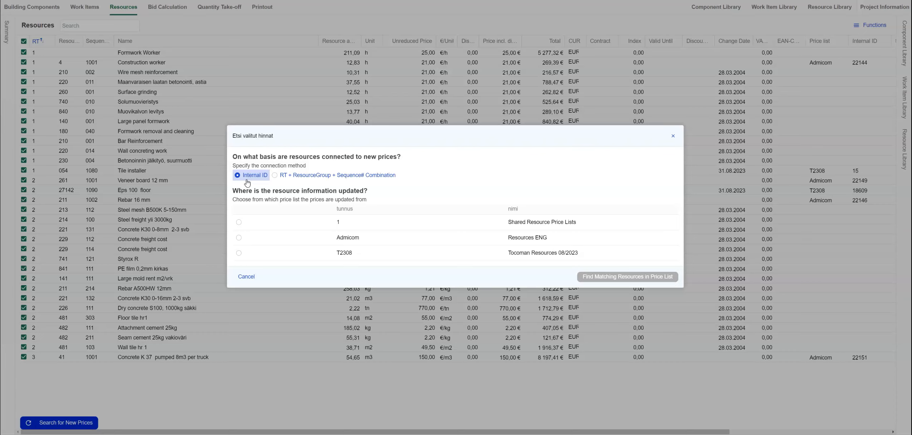
pyautogui.click(284, 177)
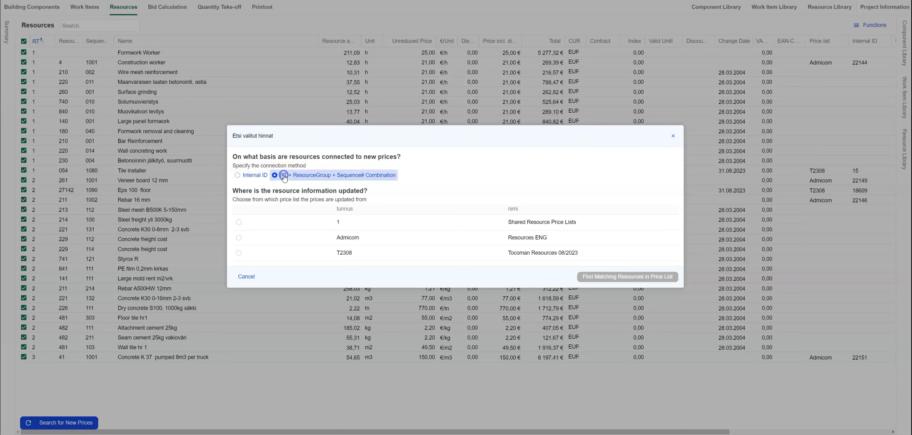
pyautogui.click(338, 177)
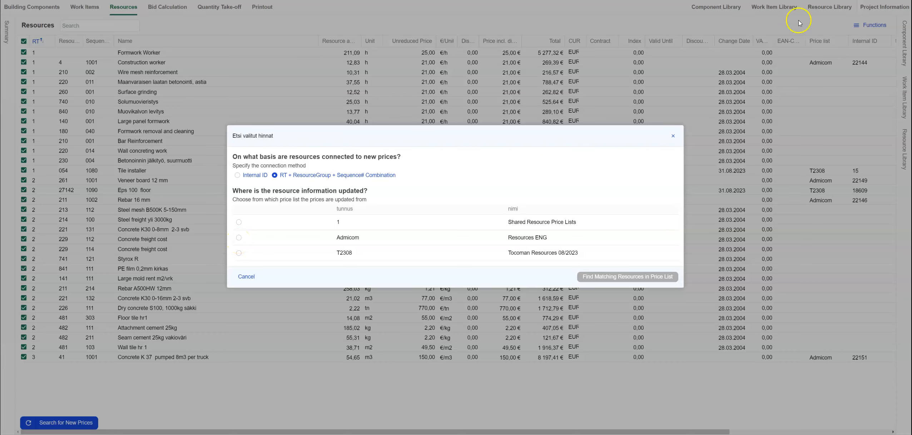
pyautogui.click(238, 238)
pyautogui.moveTo(238, 241); pyautogui.dragTo(576, 240)
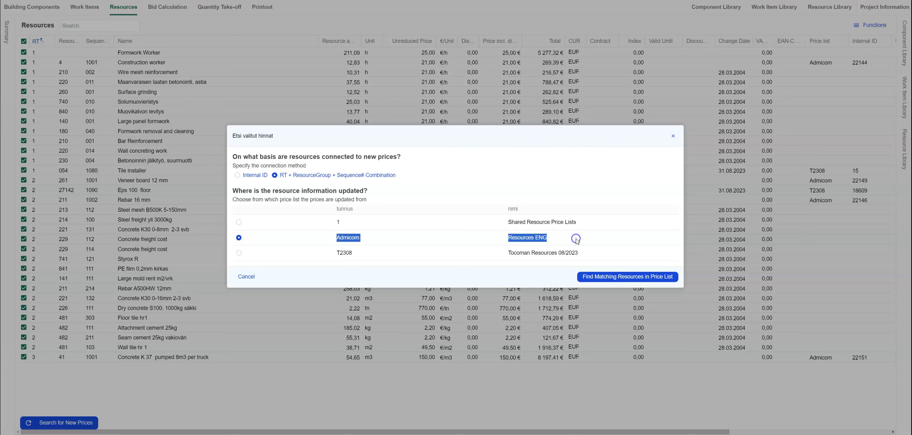
pyautogui.click(559, 234)
pyautogui.click(600, 280)
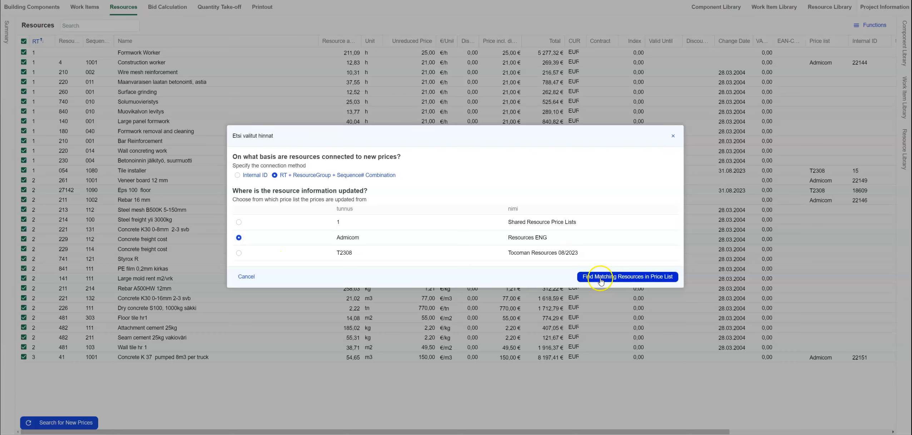
# Find matches and update prices (Veneer board 12 mm 25,00 €, Rebar 16 mm 1,10 €), then view Work Items.
pyautogui.click(642, 280)
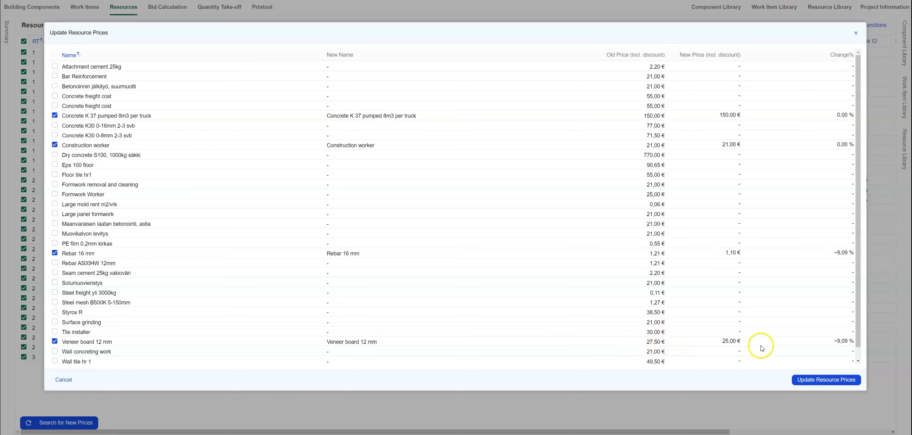
pyautogui.click(820, 381)
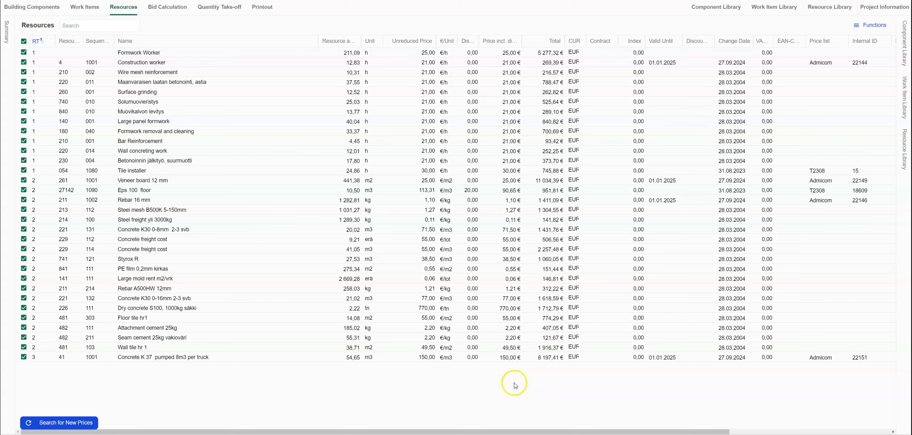
pyautogui.click(148, 150)
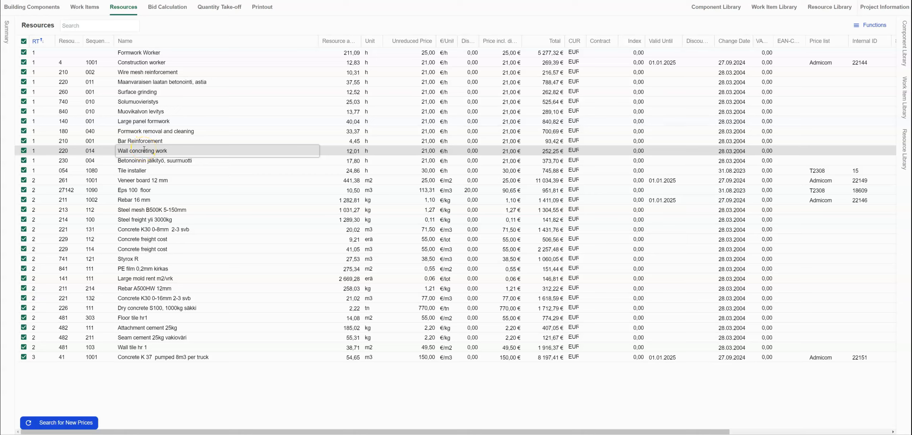
pyautogui.click(79, 10)
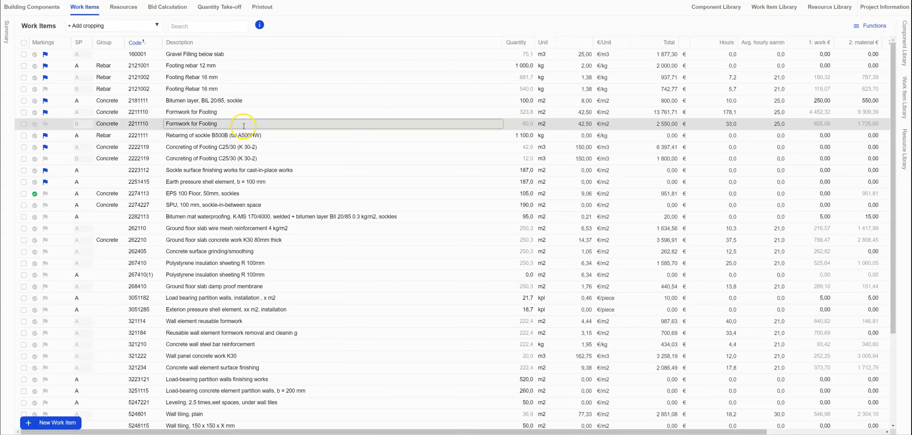
# Check Formwork for Footing's resources, cancel adding a material, then reopen the Resource Library with Admicom collapsed.
pyautogui.click(244, 126)
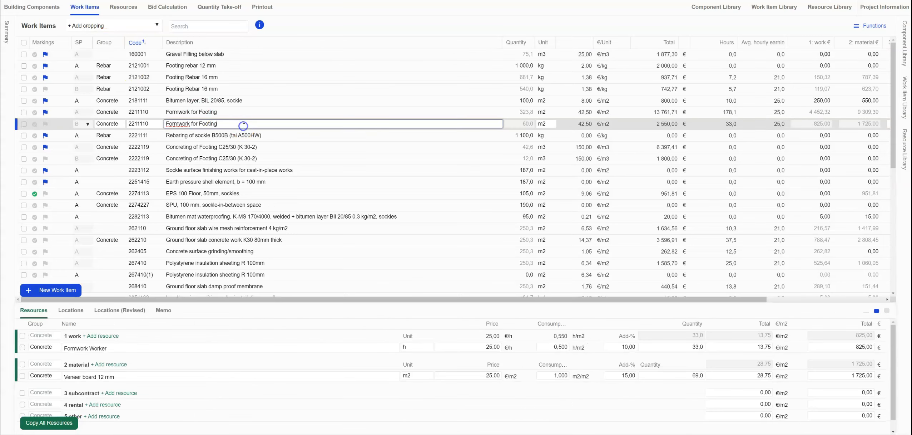
pyautogui.click(120, 364)
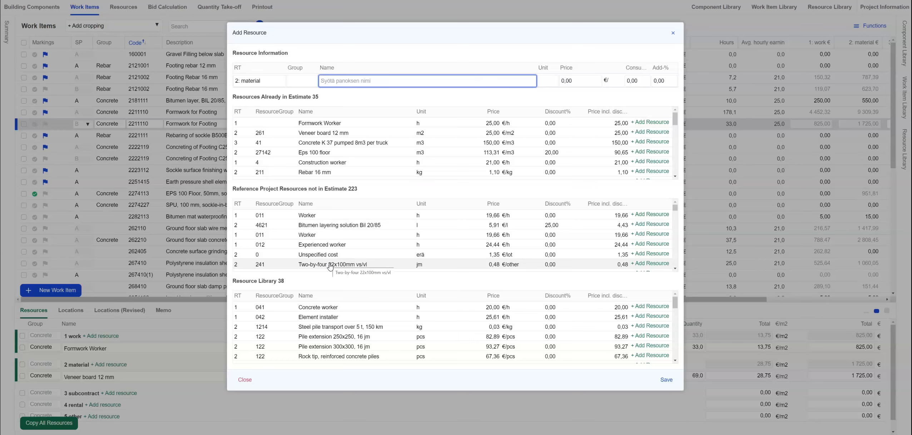
pyautogui.click(343, 412)
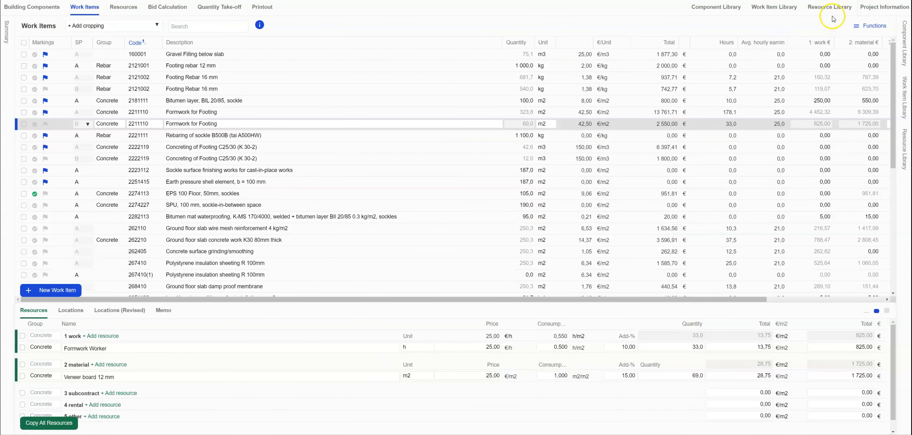
pyautogui.click(830, 7)
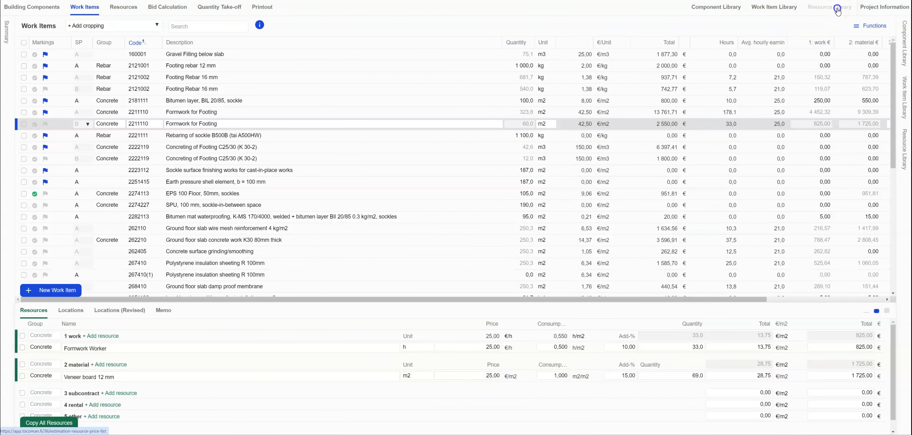
pyautogui.click(34, 47)
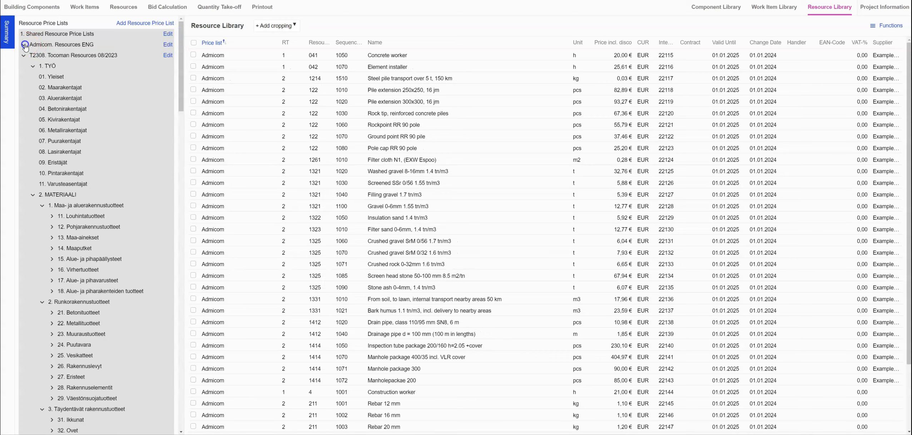